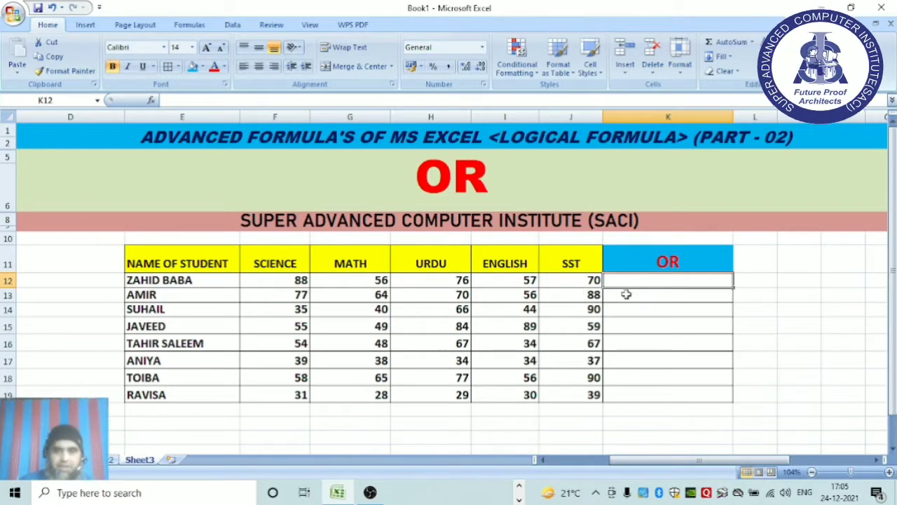
Step: Begin an OR formula in cell K12, the first student's row of the OR column
double_click(652, 280)
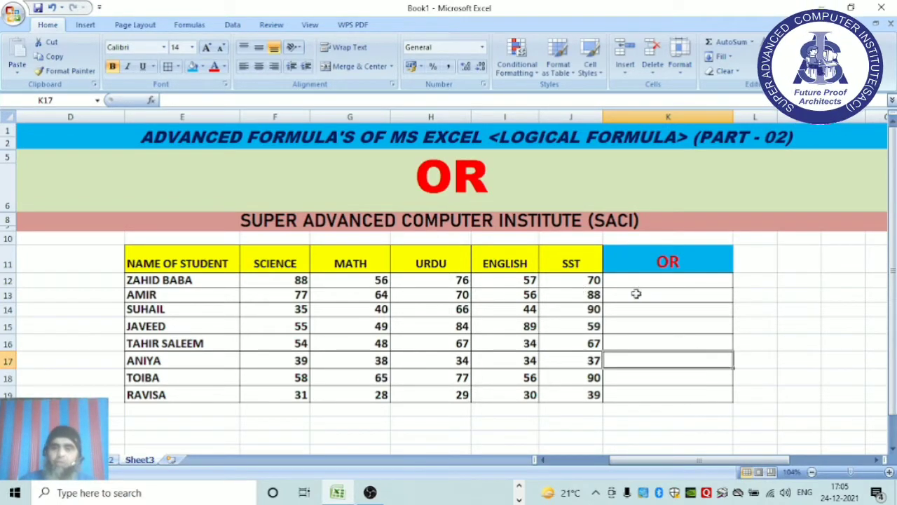
click(622, 283)
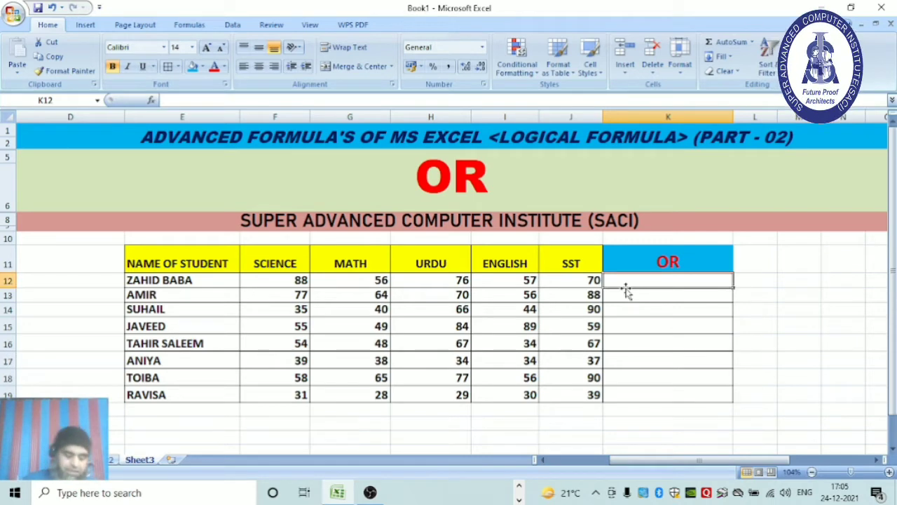
text(=OR)
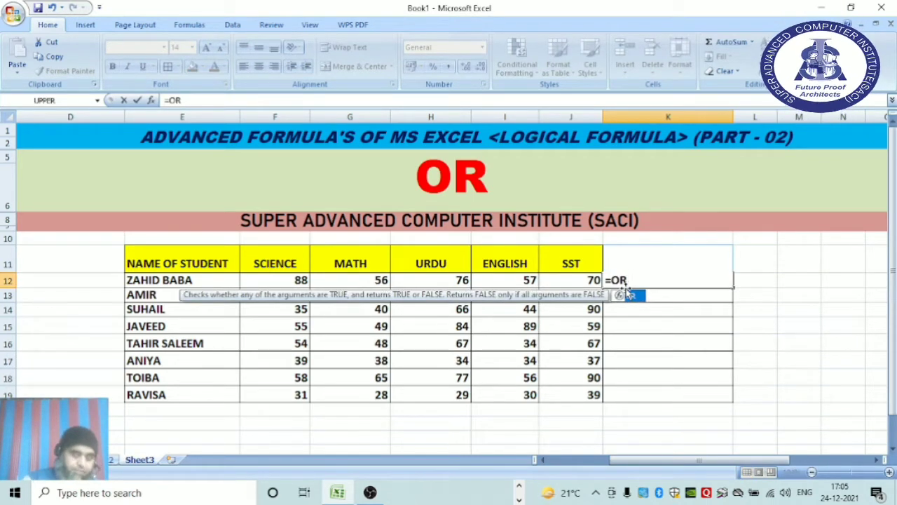
text(()
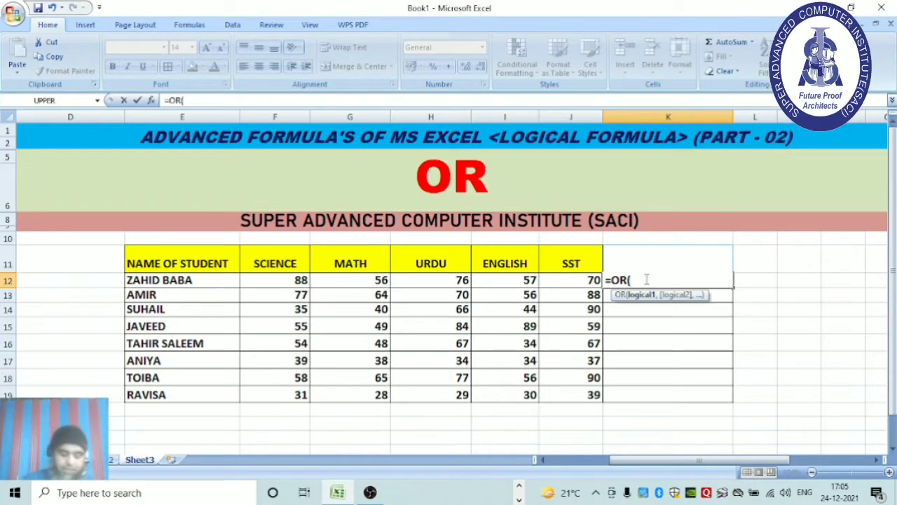
key(BackSpace)
key(BackSpace)
text(R)
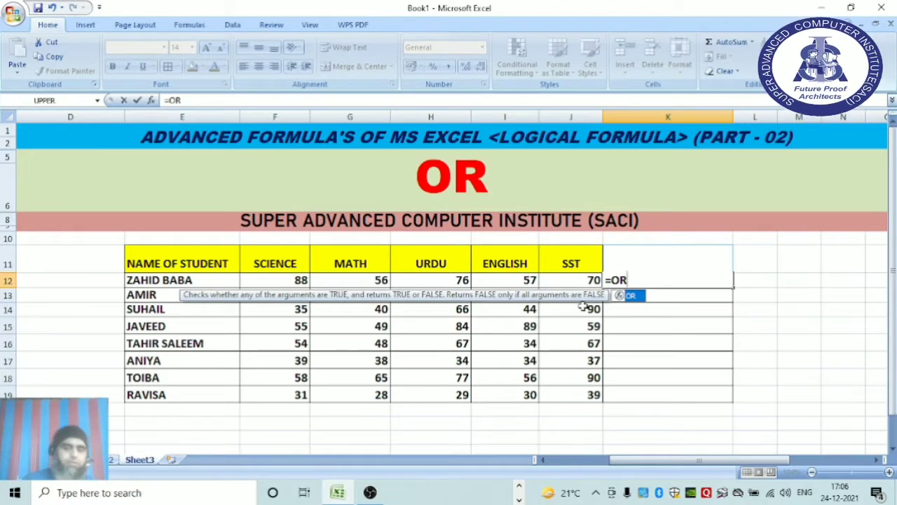
text(()
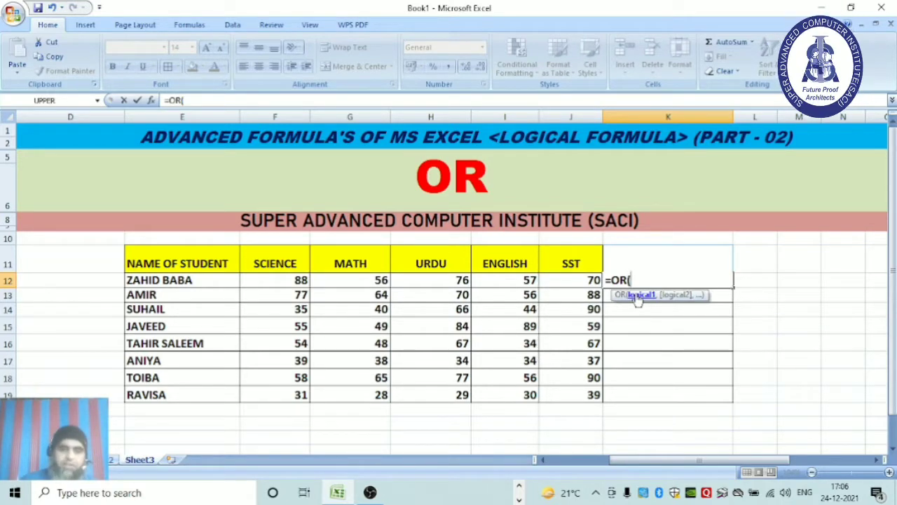
Step: Add the first condition F12<50, testing the Science mark, to the OR formula in K12
click(283, 282)
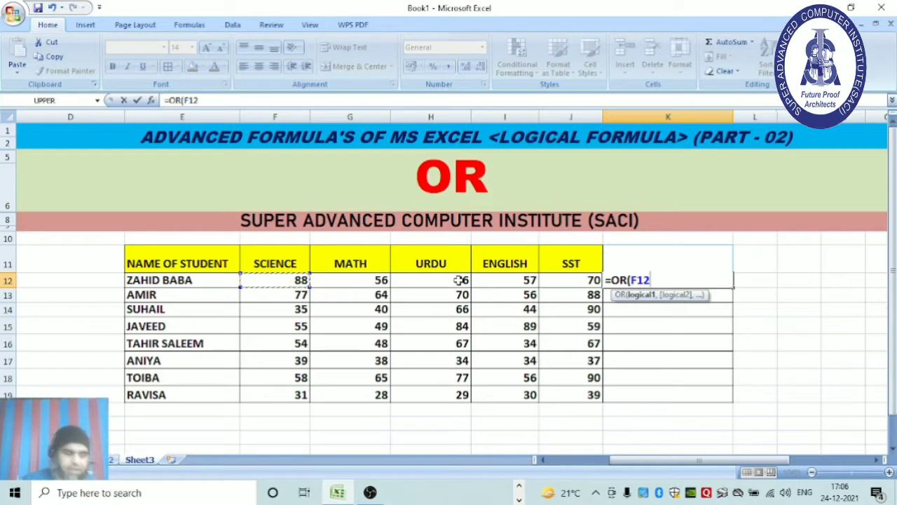
text(<lk)
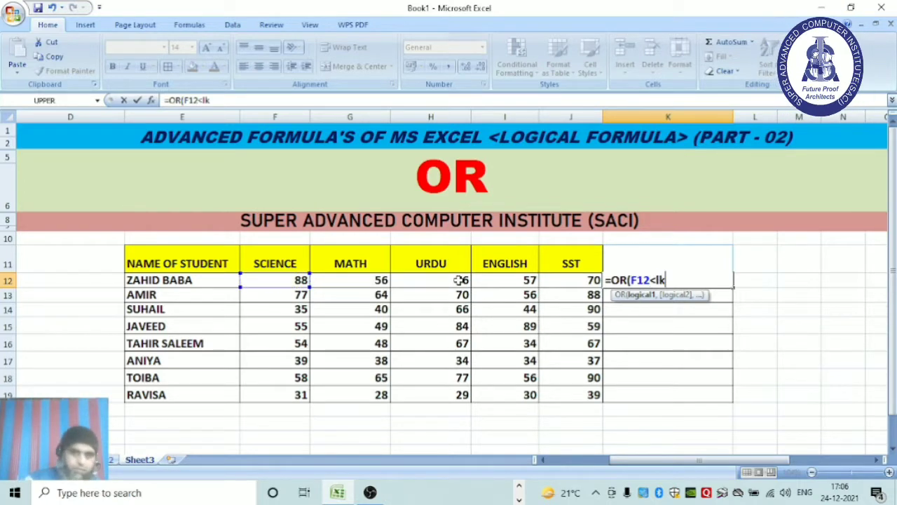
key(BackSpace)
text(50)
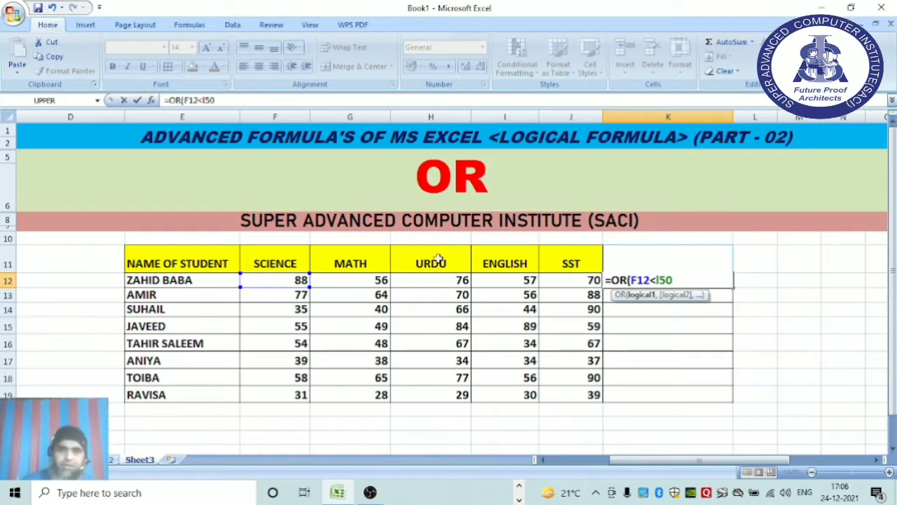
key(BackSpace)
key(BackSpace)
key(BackSpace)
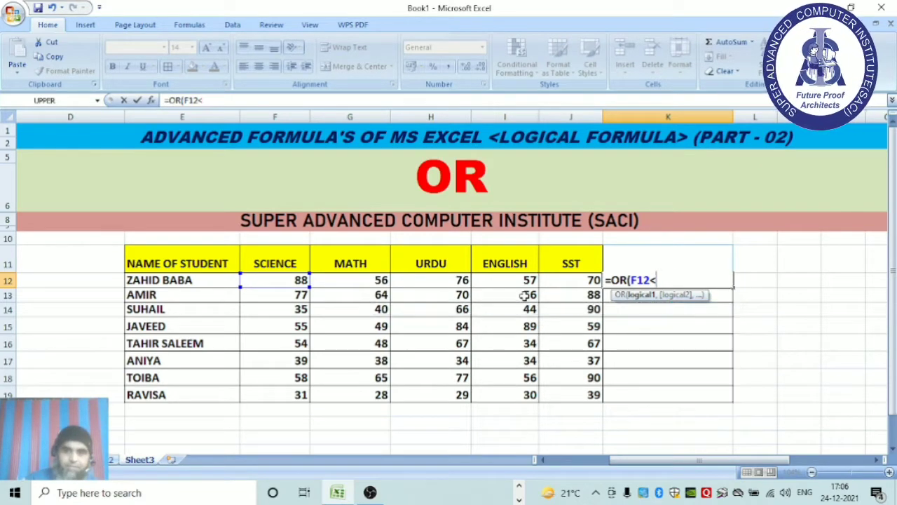
text(50)
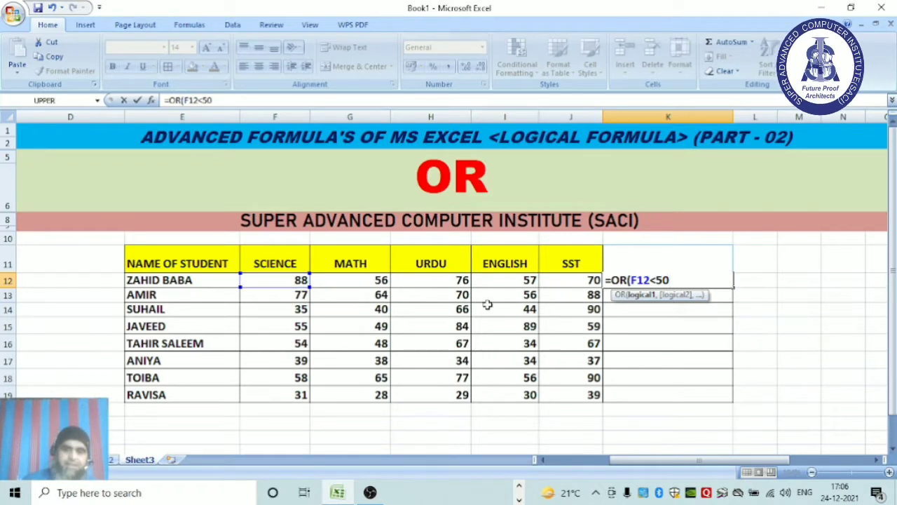
text(,)
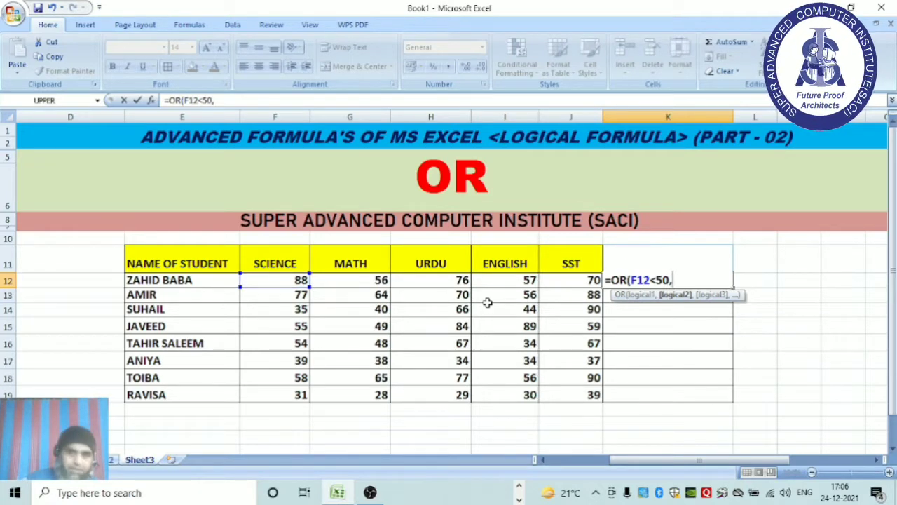
Step: Add the Math and Urdu conditions G12<50 and H12<50 to the OR formula
click(370, 280)
text(<)
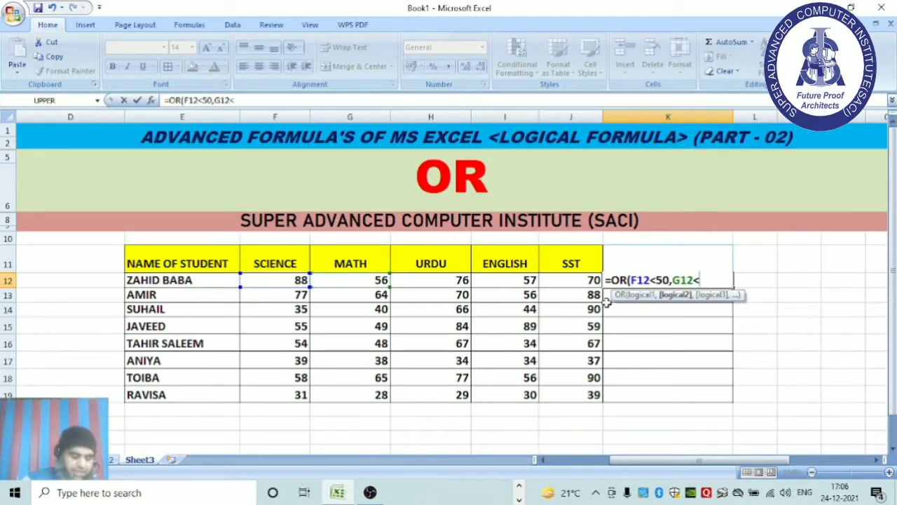
text(50,)
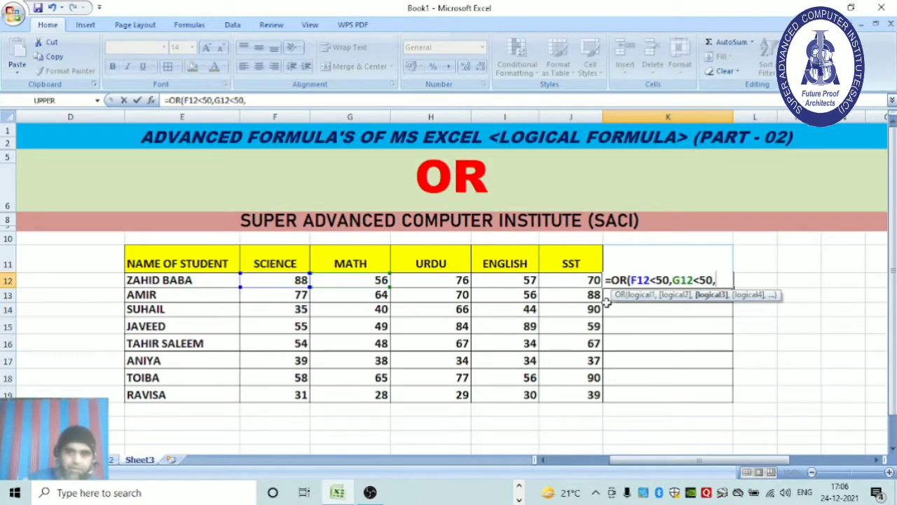
click(443, 280)
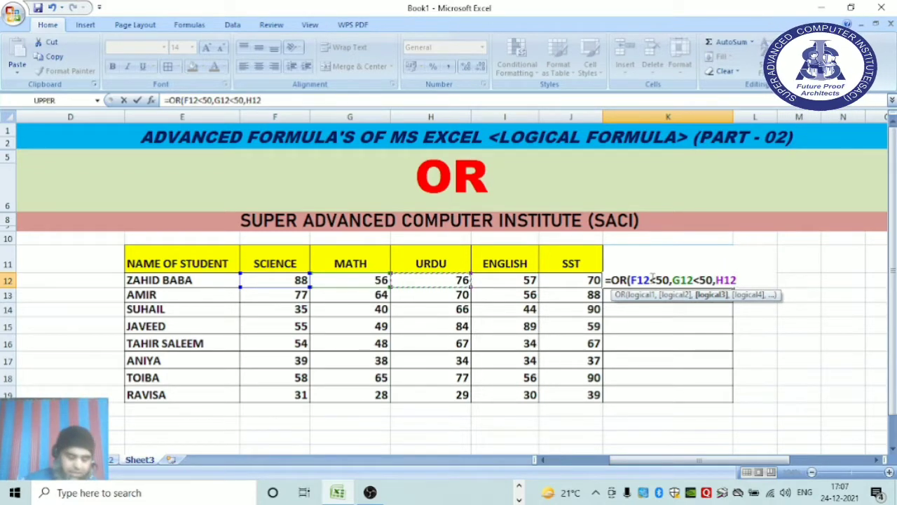
text(<50,)
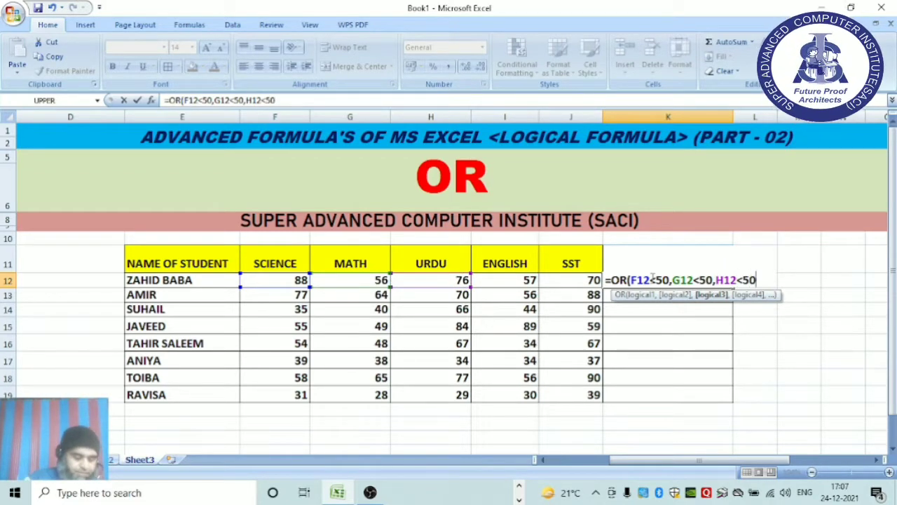
Step: Add the English and SST conditions I12<50 and J12<50, and complete the OR formula in K12
click(494, 280)
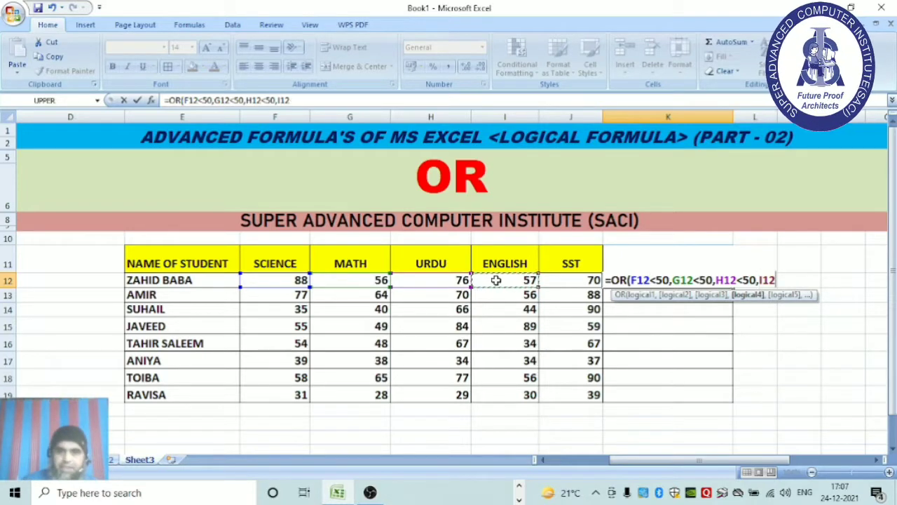
text(<50)
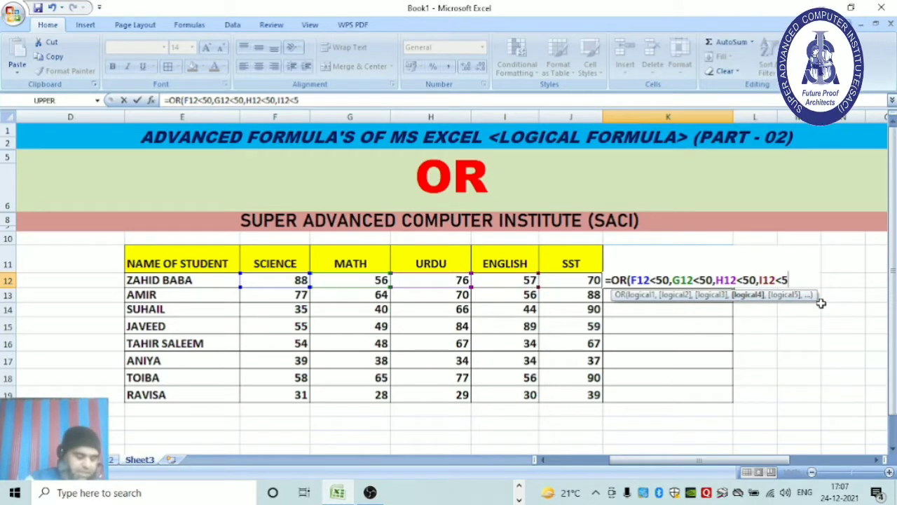
text(,)
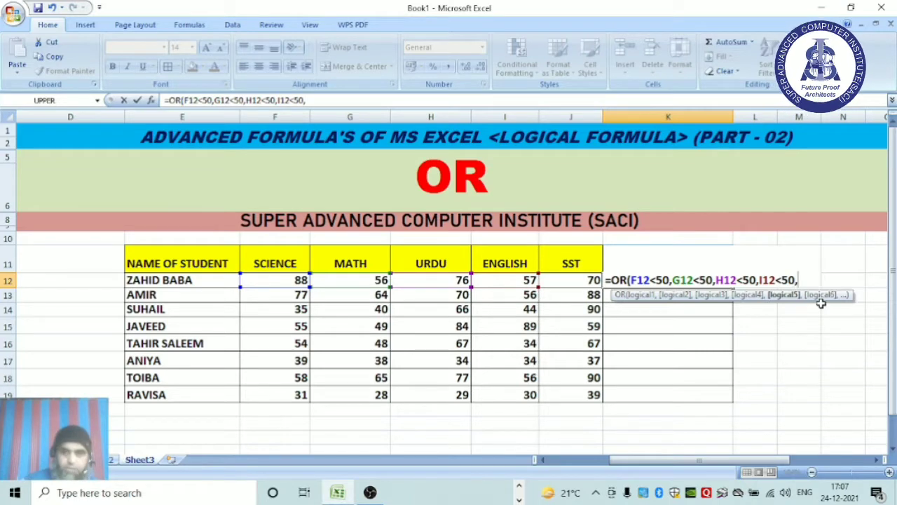
click(593, 279)
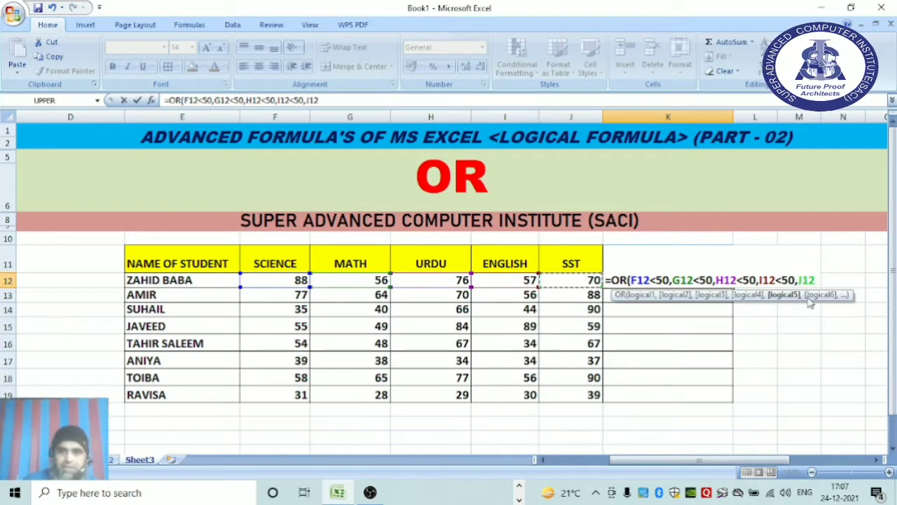
text(<50)
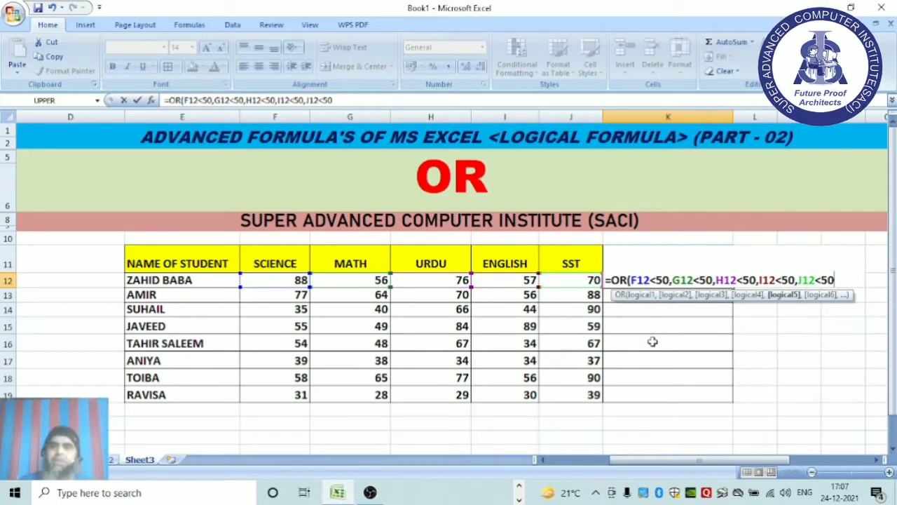
text())
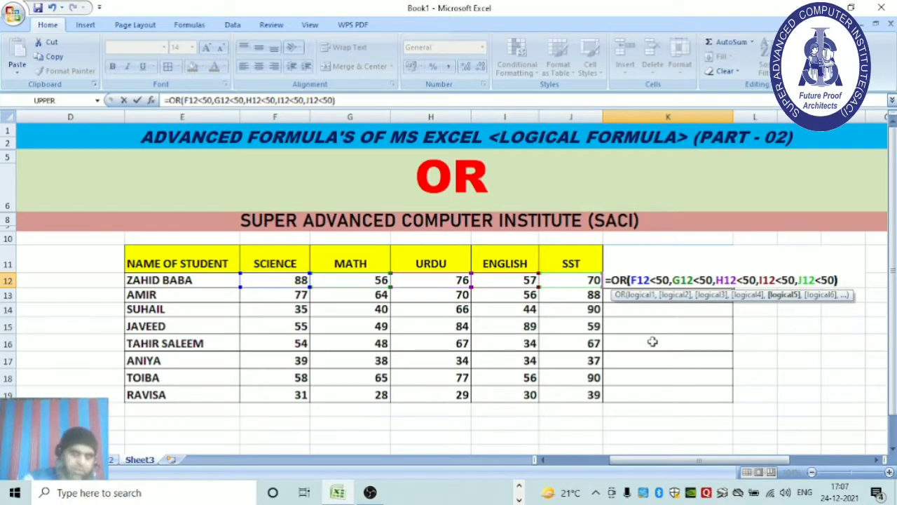
key(Return)
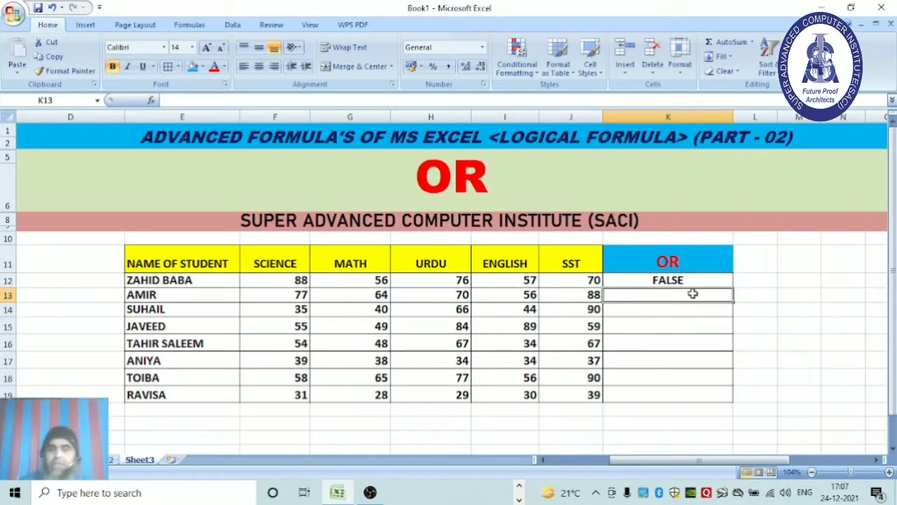
Step: Review the OR formula in K12 and fill it down through K19 for all remaining students
click(681, 280)
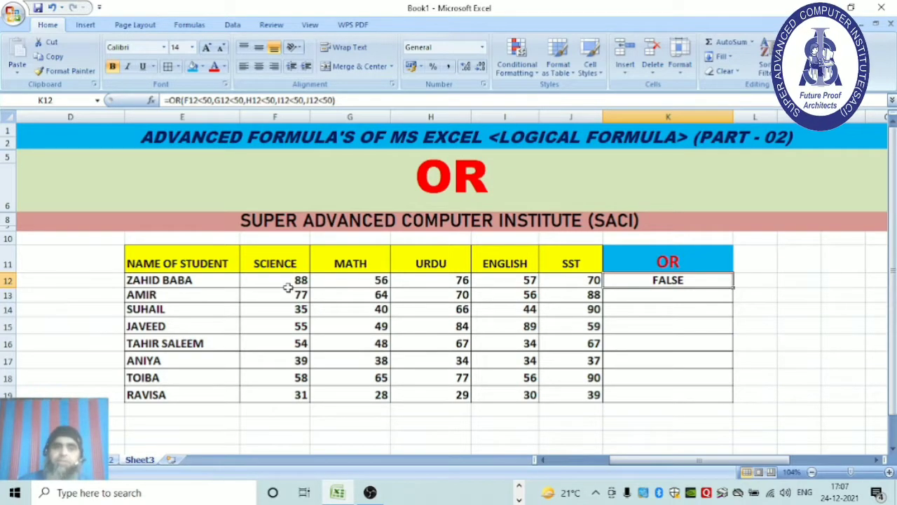
double_click(695, 280)
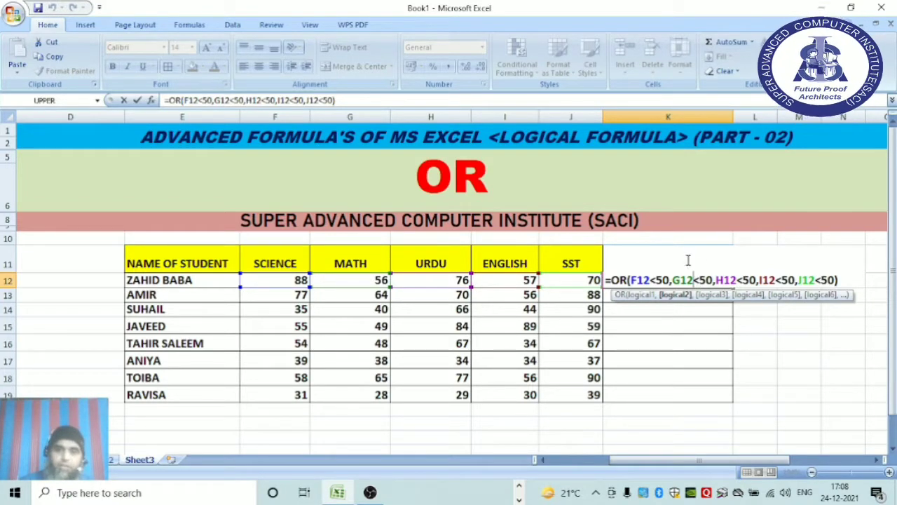
click(849, 280)
key(Return)
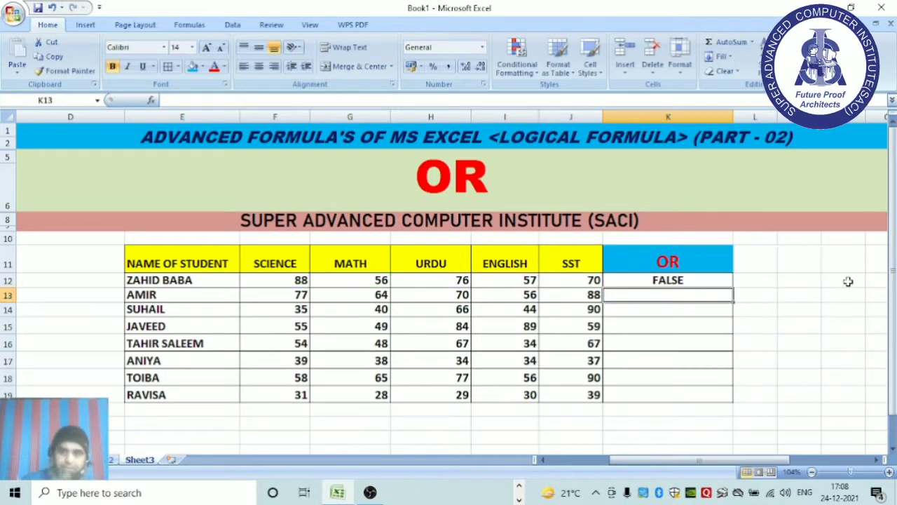
click(636, 280)
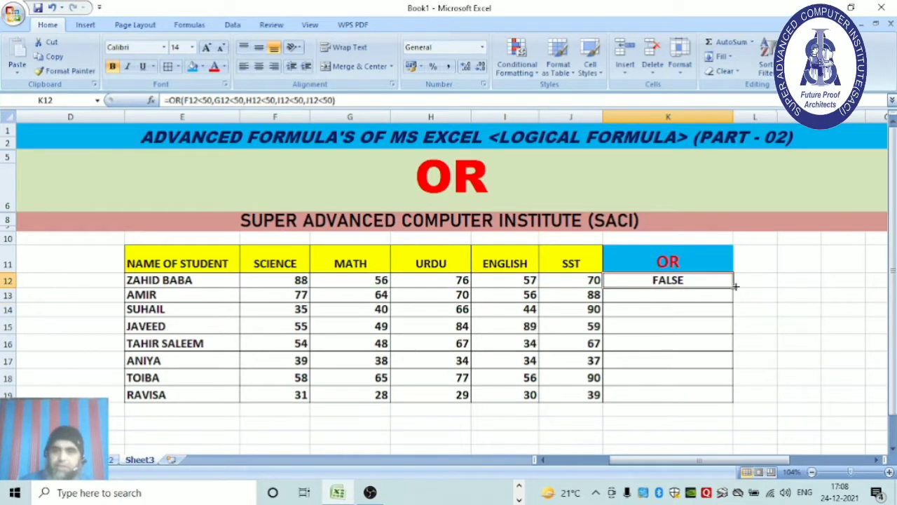
drag(733, 287, 729, 402)
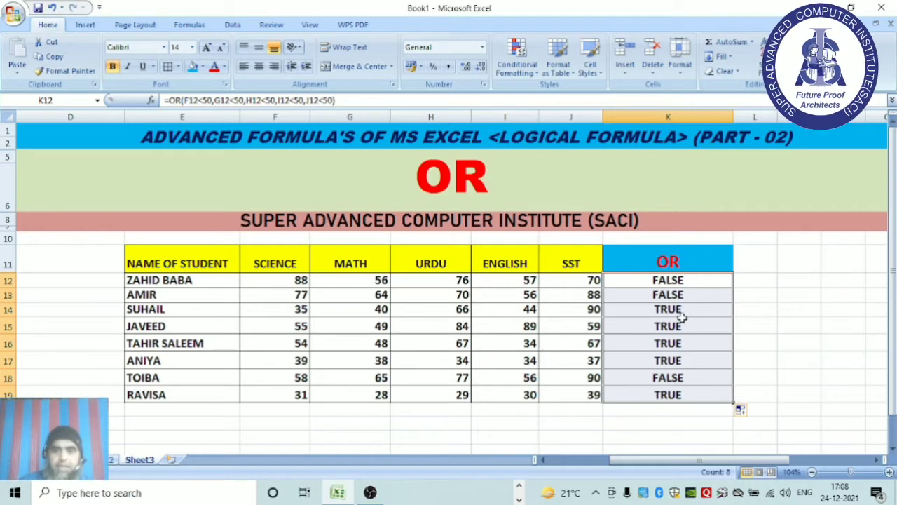
Step: Check the Science and English marks and the OR result in row 14, and the Math mark in row 15
click(288, 313)
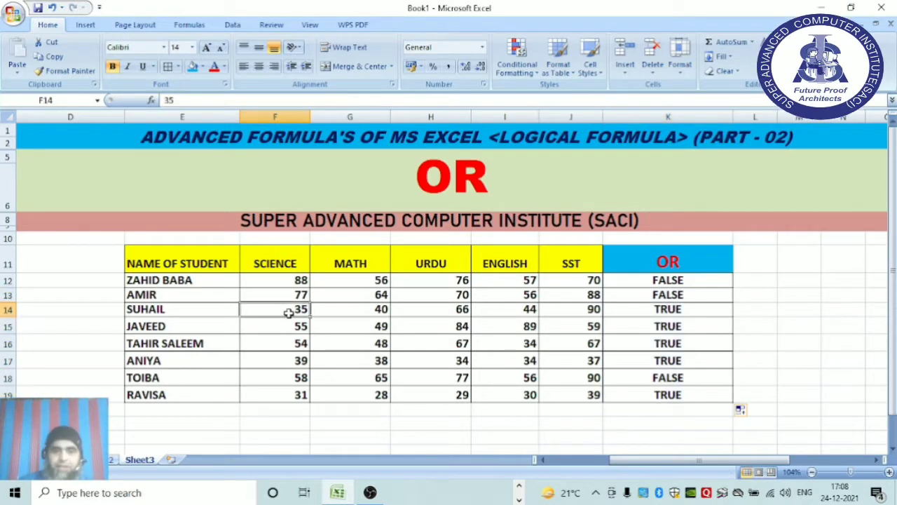
click(506, 310)
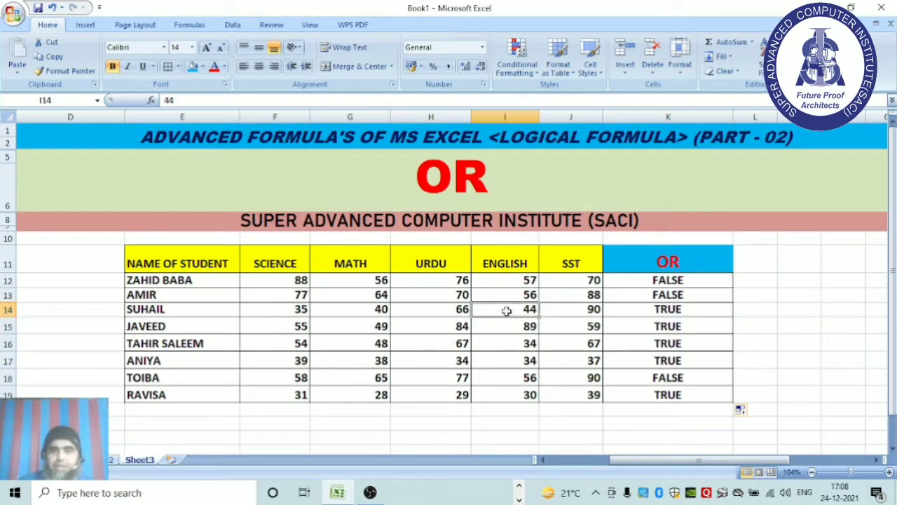
click(688, 309)
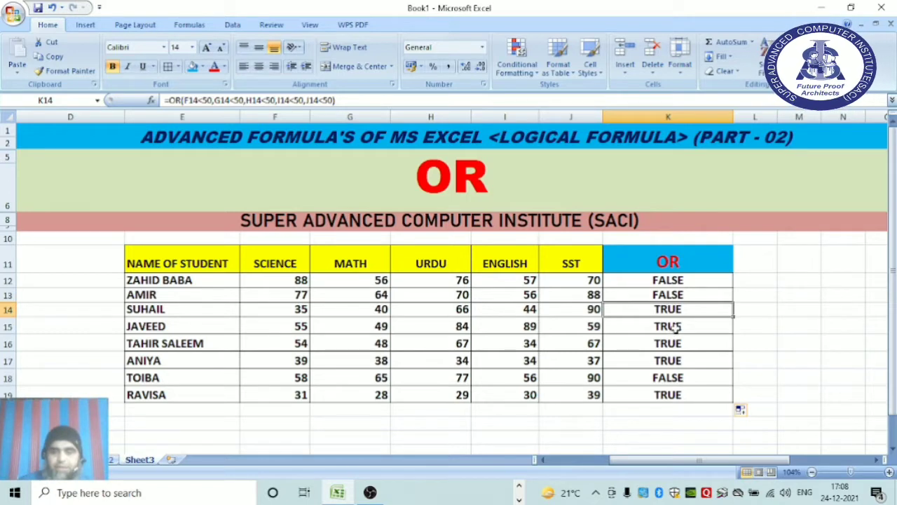
click(374, 329)
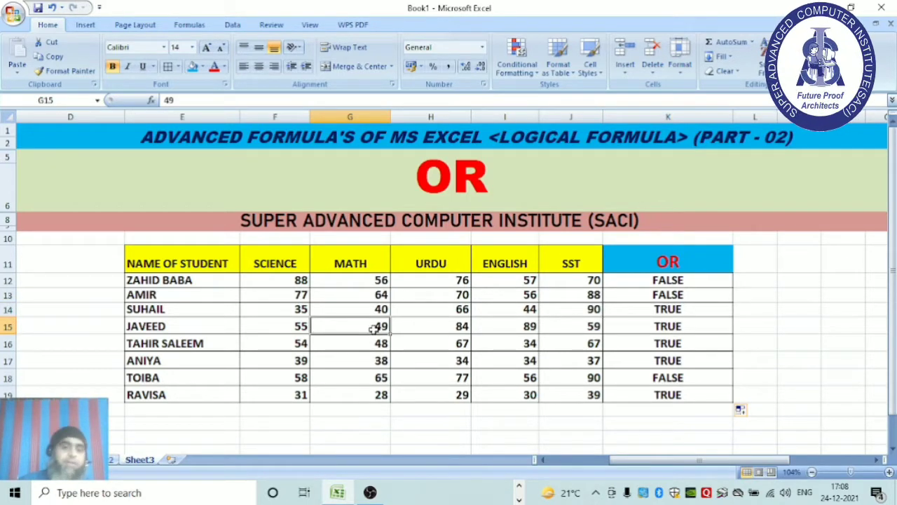